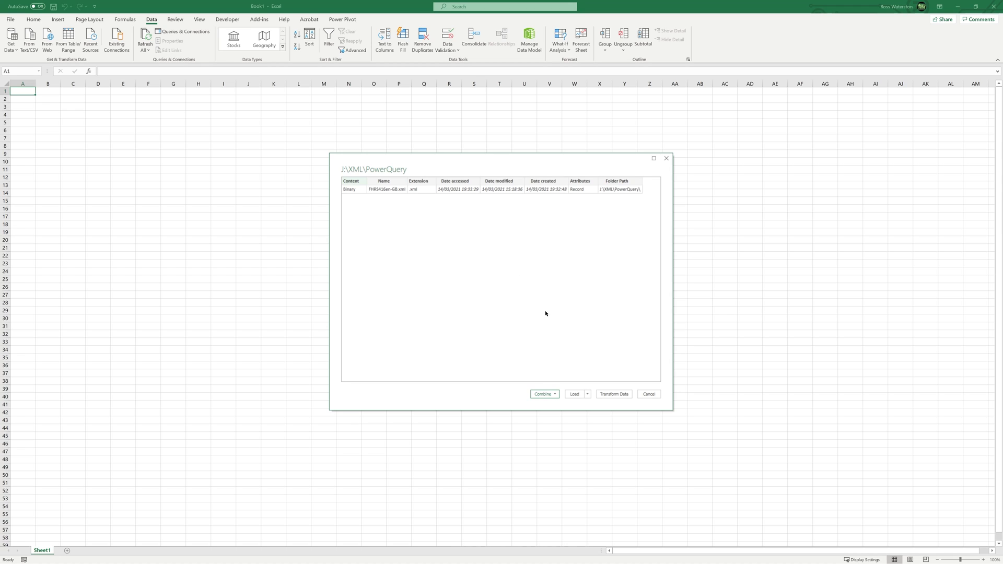
Step: Open the folder's file list for transformation and combine the files using the EstablishmentDetail table from the first file
{"action": "left_click", "coordinate": [610, 395]}
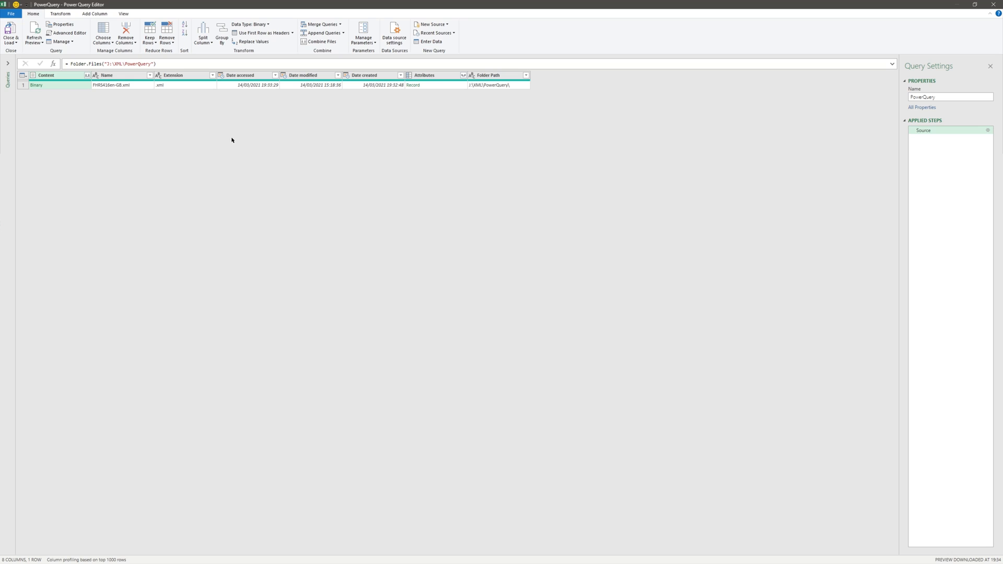
{"action": "left_click", "coordinate": [88, 78]}
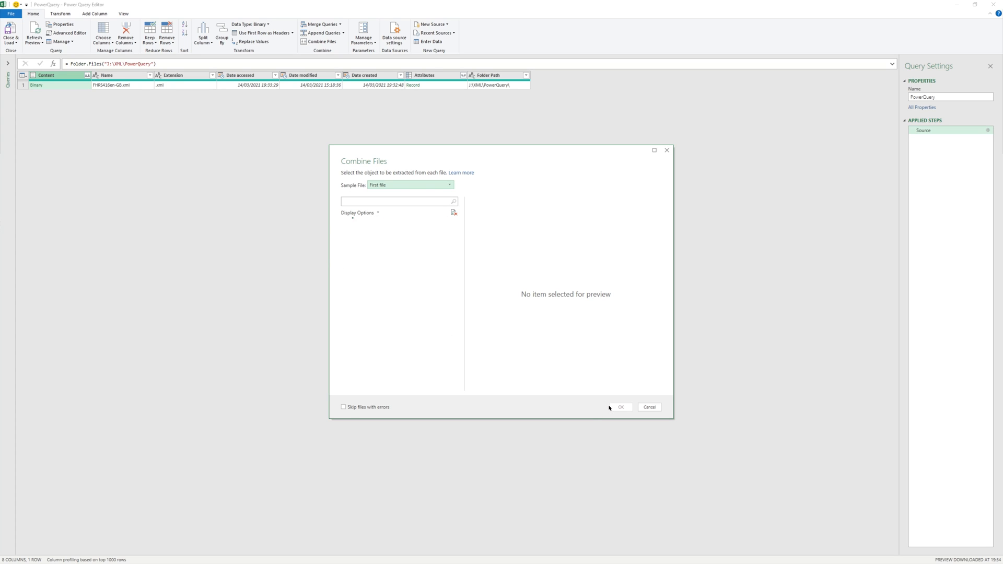
{"action": "left_click", "coordinate": [348, 234]}
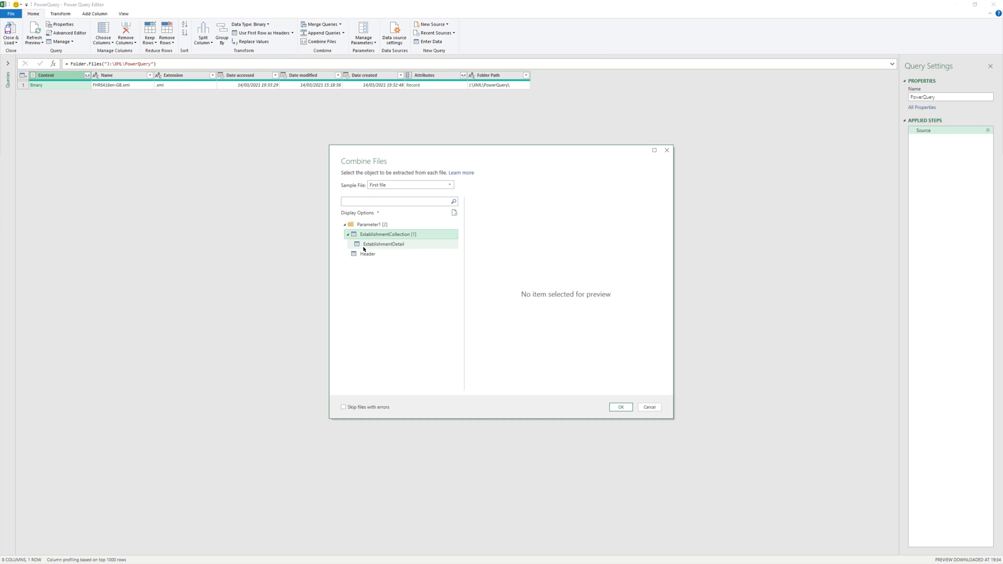
{"action": "left_click", "coordinate": [366, 245]}
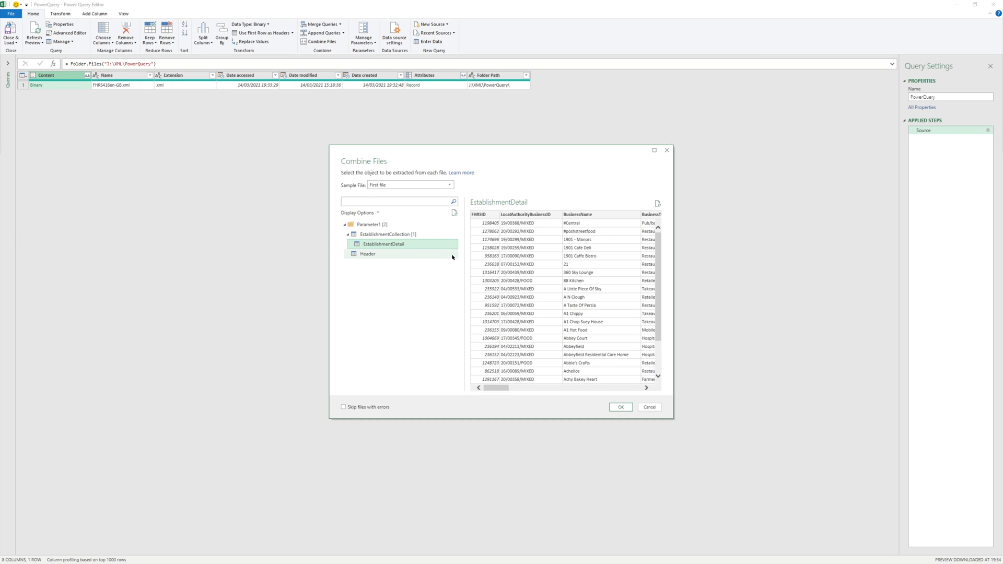
{"action": "left_click", "coordinate": [623, 408]}
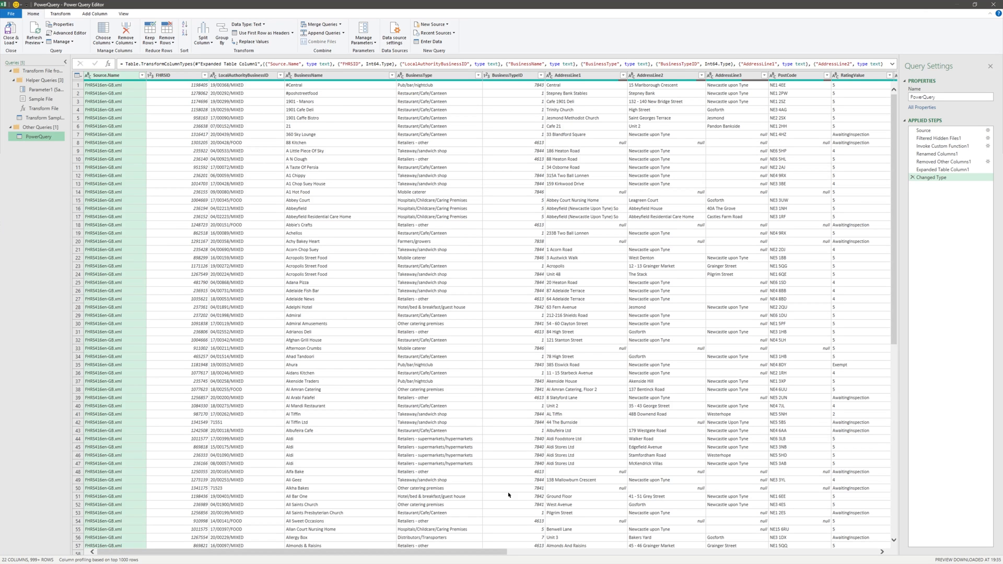
Step: Load the combined query as a table on a new worksheet and add it to the Data Model
{"action": "left_click_drag", "start_coordinate": [454, 552], "coordinate": [826, 537]}
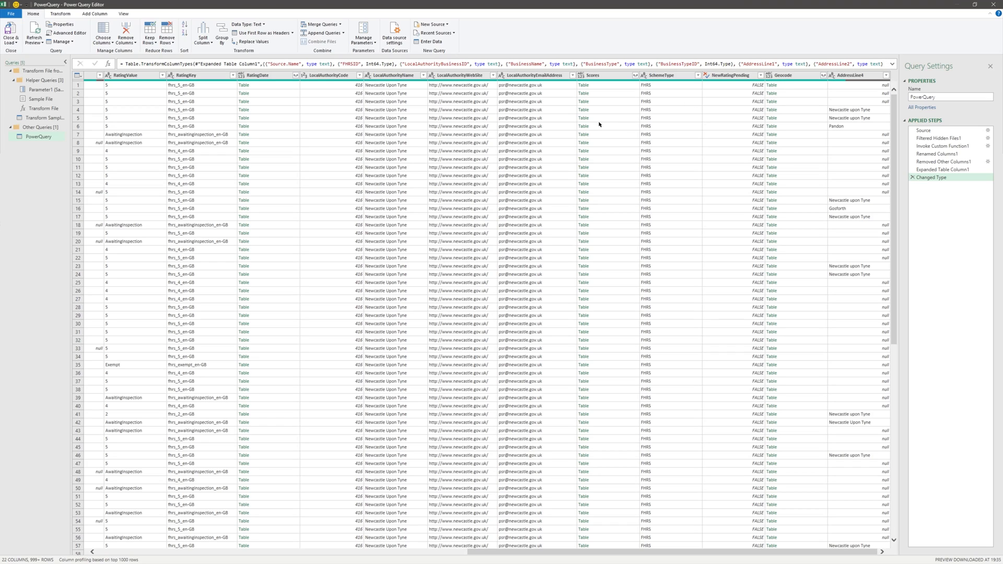
{"action": "left_click", "coordinate": [12, 42]}
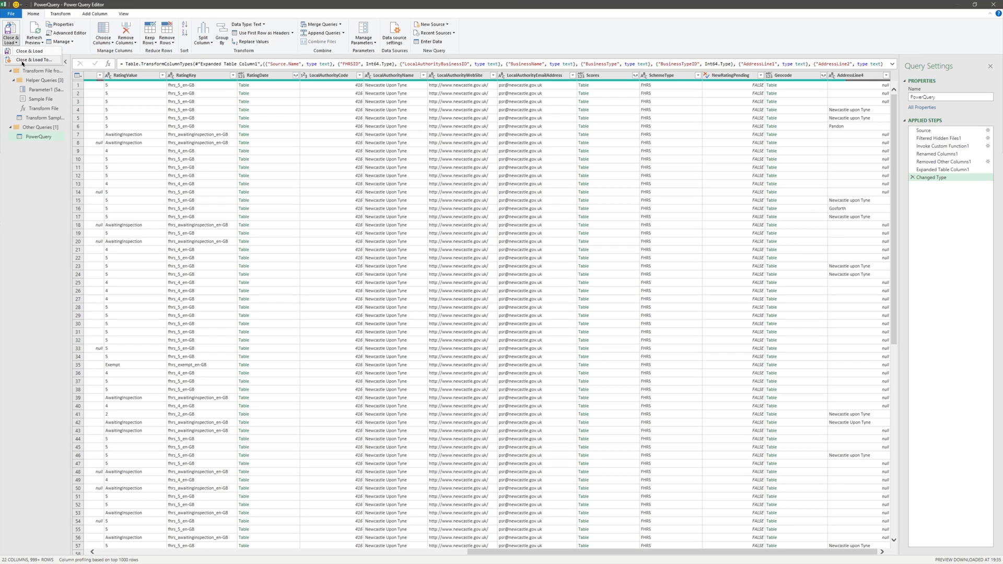
{"action": "left_click", "coordinate": [29, 60]}
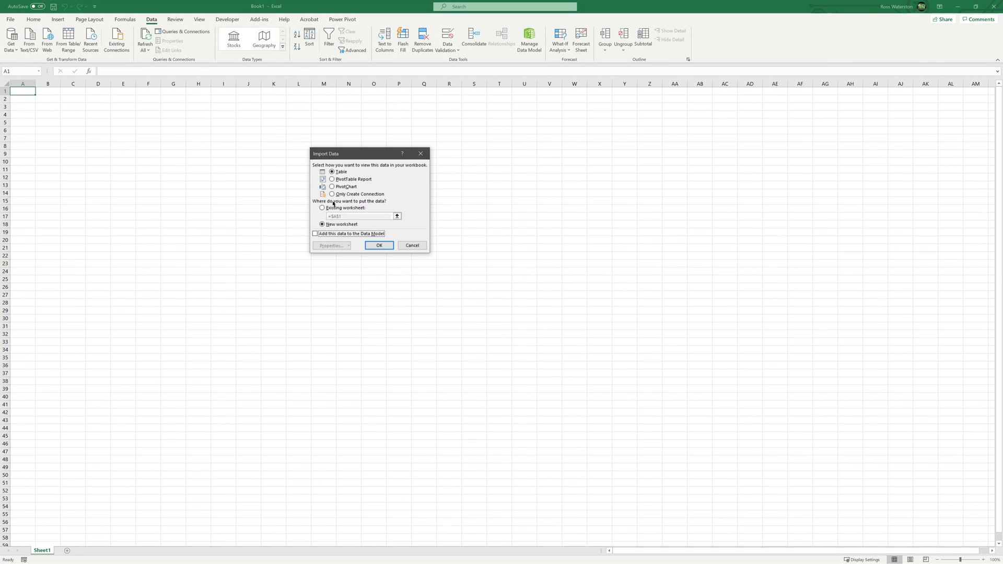
{"action": "left_click", "coordinate": [315, 234]}
{"action": "left_click", "coordinate": [388, 247]}
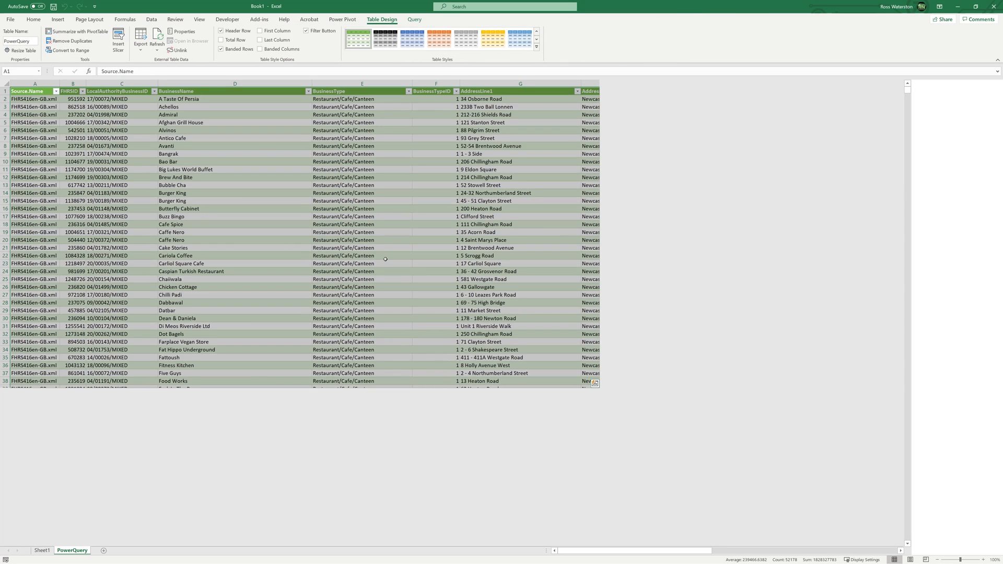
{"action": "scroll", "coordinate": [314, 406], "scroll_direction": "down", "scroll_amount": 6}
{"action": "scroll", "coordinate": [314, 405], "scroll_direction": "up", "scroll_amount": 6}
Step: Create a PivotTable at cell A1 of Sheet1 using the external connection Query - PowerQuery
{"action": "left_click", "coordinate": [42, 550]}
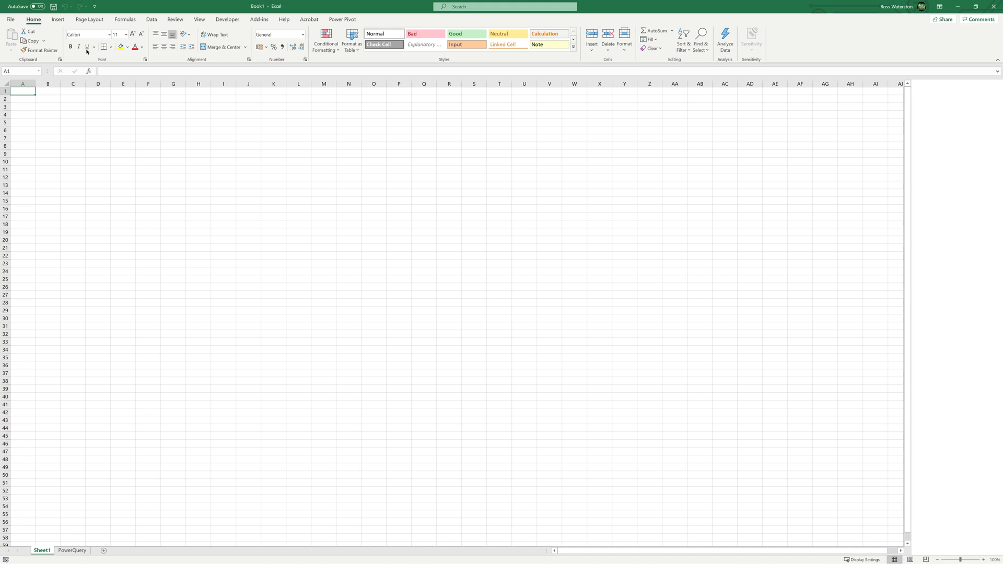
{"action": "left_click", "coordinate": [58, 19]}
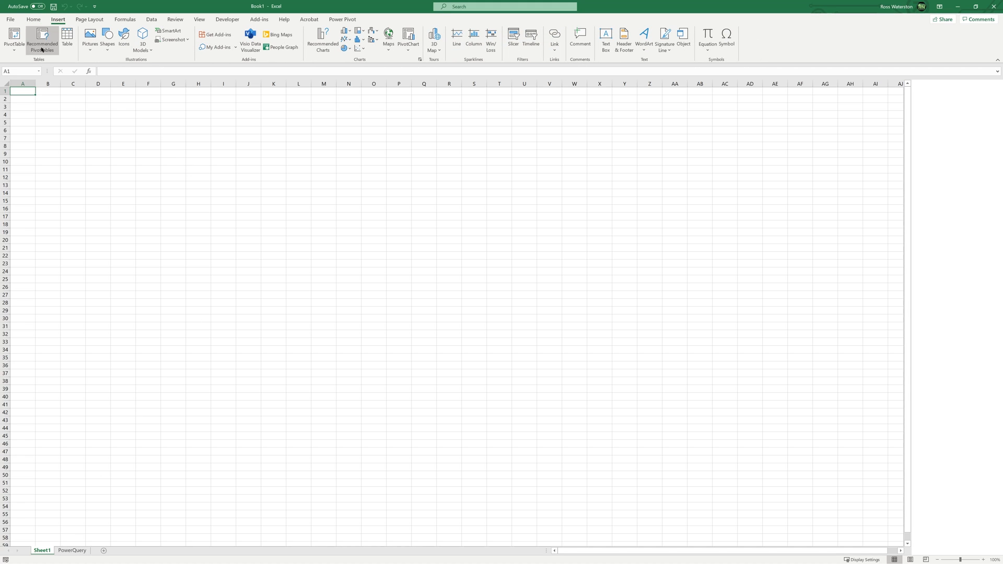
{"action": "left_click", "coordinate": [14, 36]}
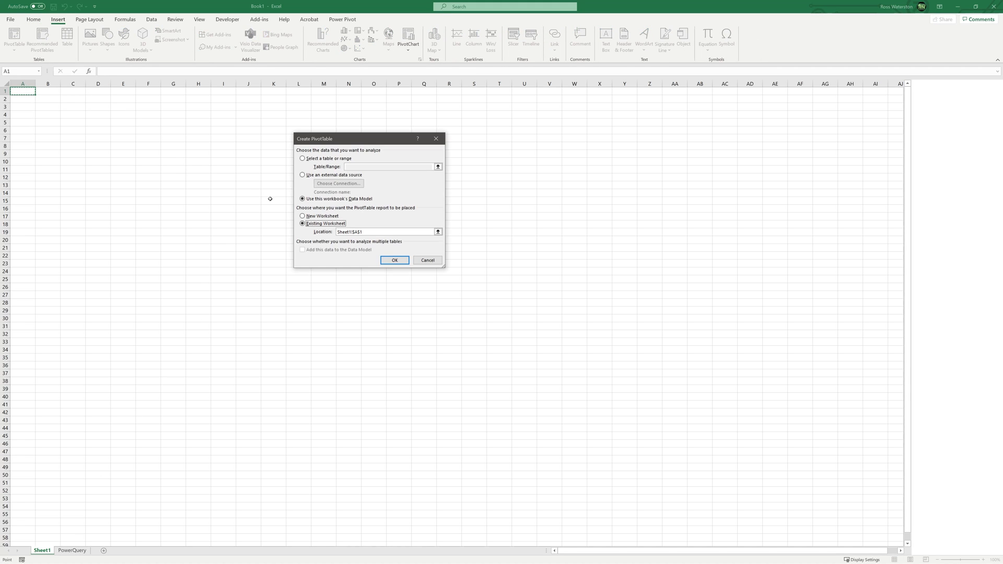
{"action": "left_click", "coordinate": [324, 174]}
{"action": "left_click", "coordinate": [339, 183]}
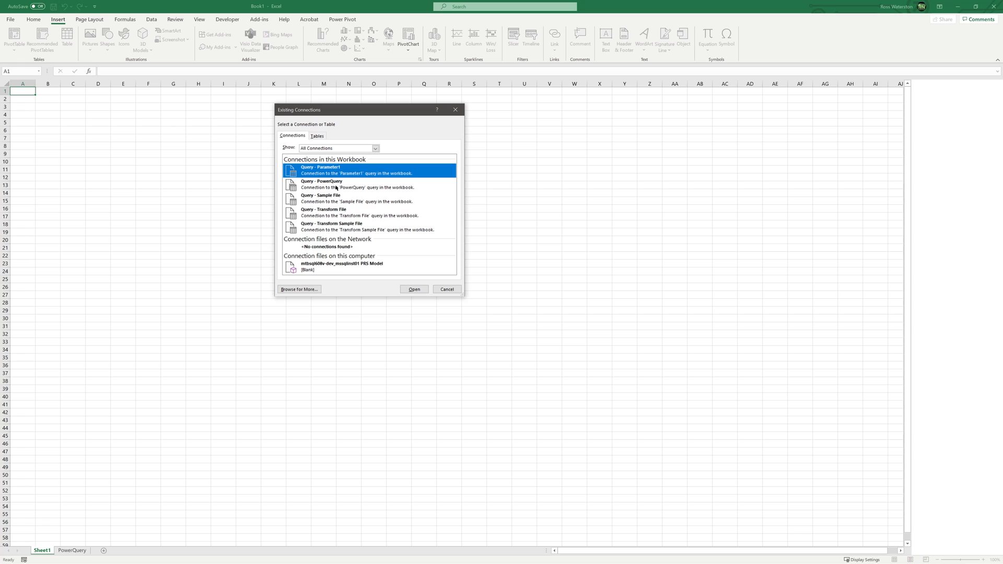
{"action": "left_click", "coordinate": [336, 187]}
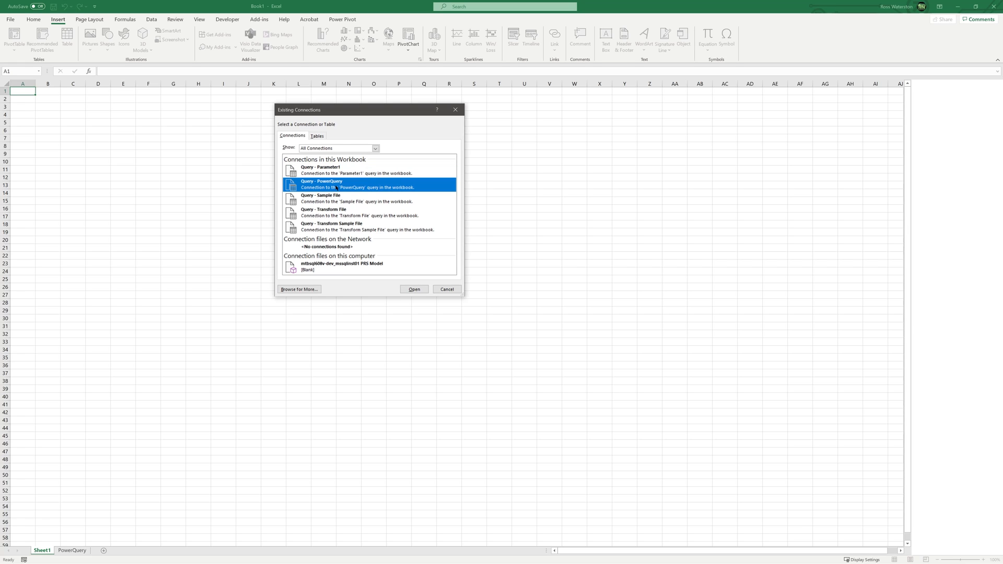
{"action": "left_click", "coordinate": [414, 288]}
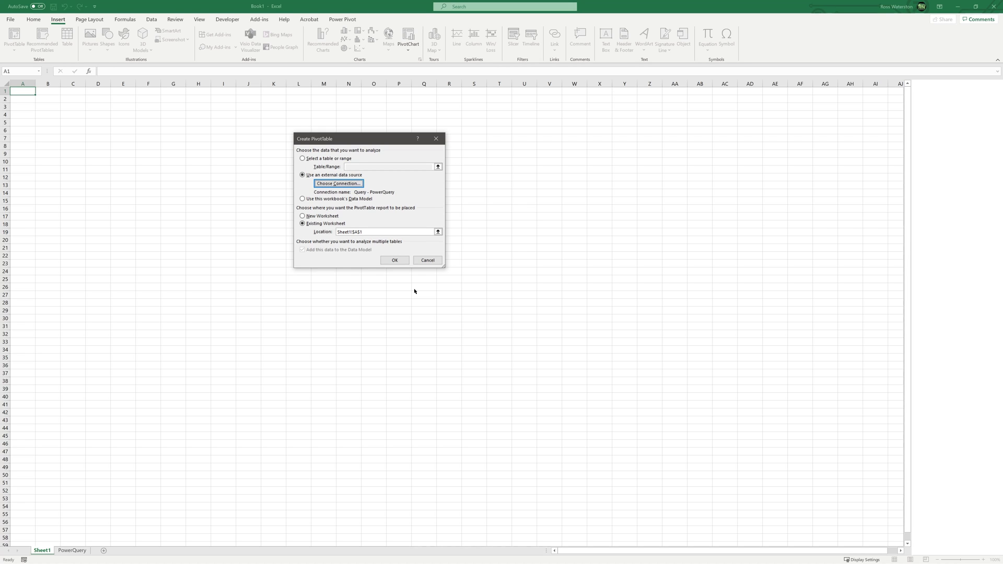
{"action": "left_click", "coordinate": [393, 261]}
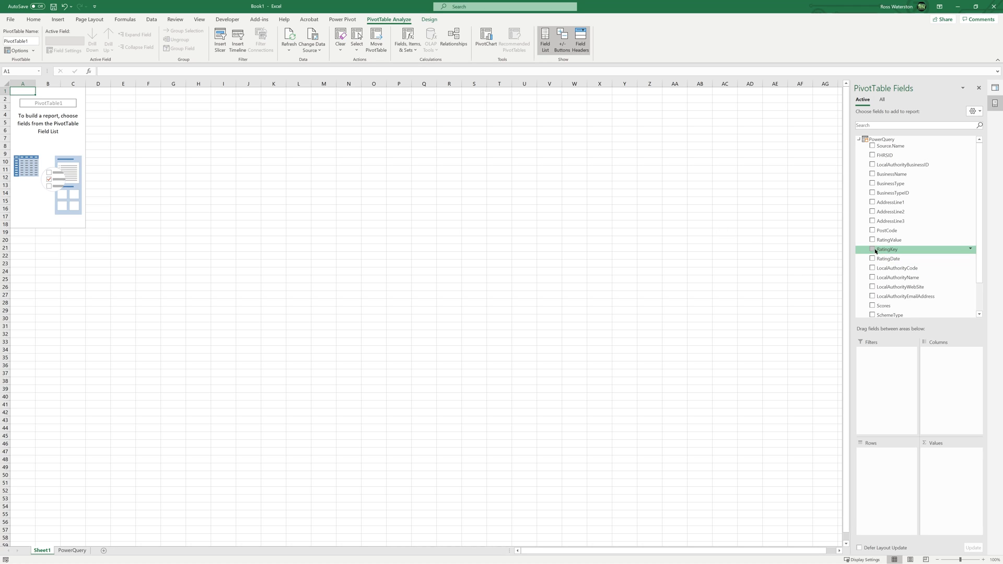
Step: Set LocalAuthorityName and RatingValue as the PivotTable's rows and the count of Source.Name as its values
{"action": "left_click_drag", "start_coordinate": [884, 241], "coordinate": [897, 467]}
{"action": "scroll", "coordinate": [900, 272], "scroll_direction": "down", "scroll_amount": 2}
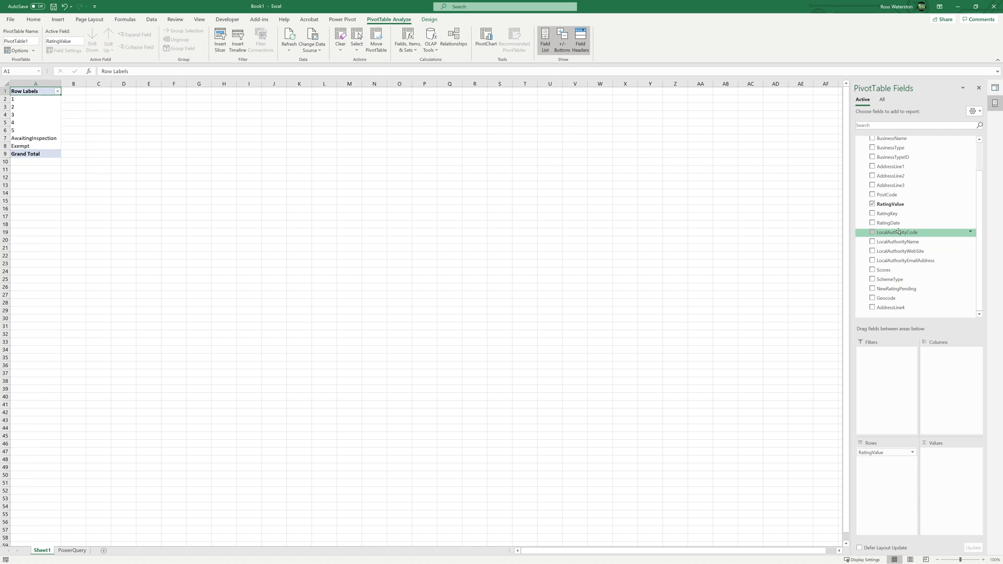
{"action": "left_click_drag", "start_coordinate": [897, 244], "coordinate": [882, 450]}
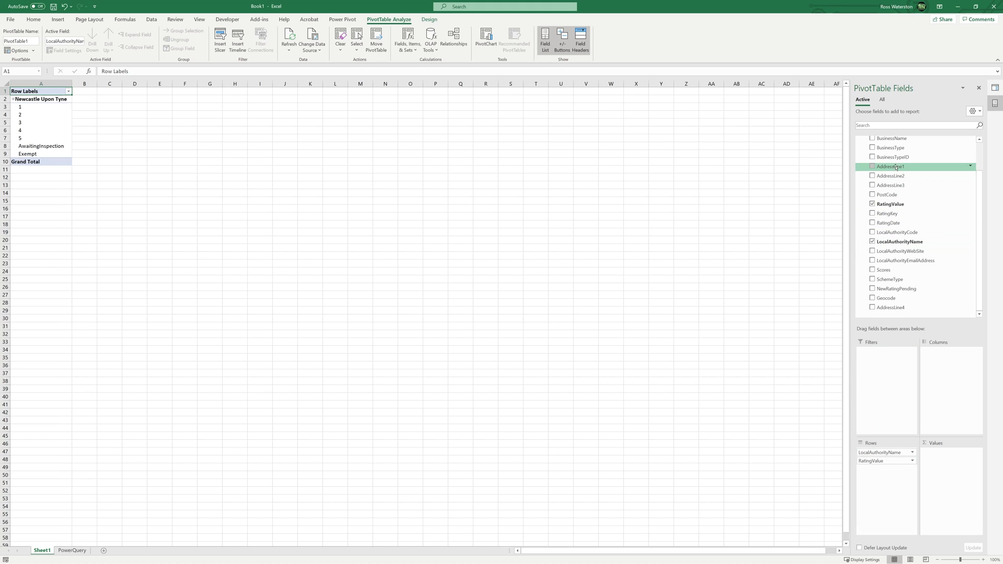
{"action": "scroll", "coordinate": [899, 173], "scroll_direction": "up", "scroll_amount": 2}
{"action": "left_click_drag", "start_coordinate": [898, 147], "coordinate": [949, 479]}
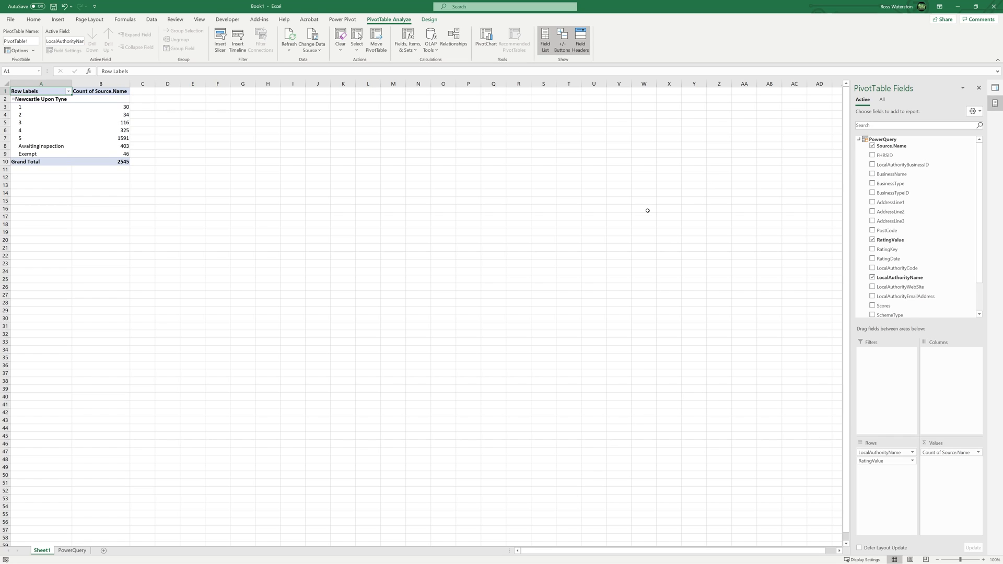
Step: Summarize the PowerQuery table with a PivotTable on a new worksheet, with RatingValue as rows and the count of Source.Name as values
{"action": "left_click", "coordinate": [71, 550]}
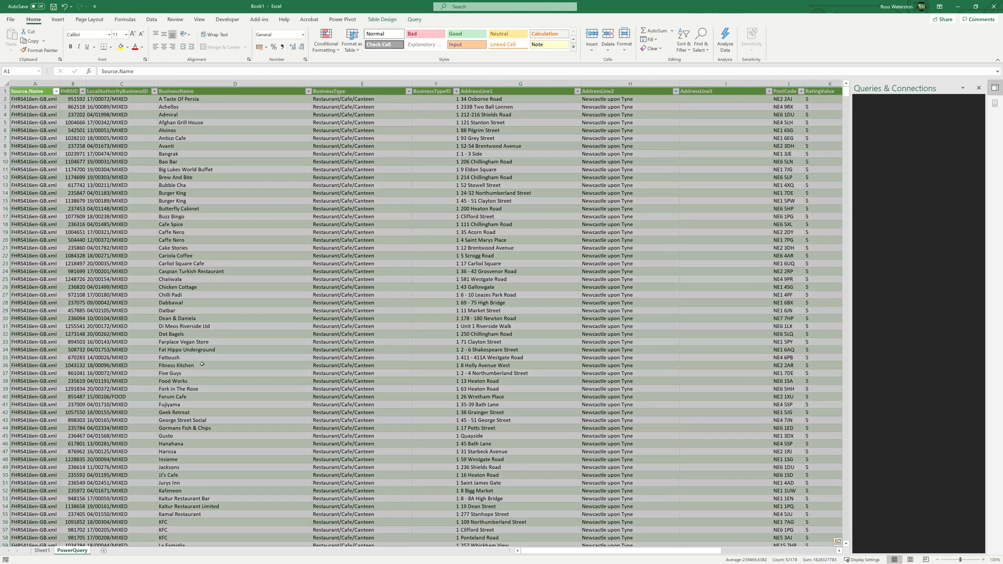
{"action": "left_click", "coordinate": [322, 246]}
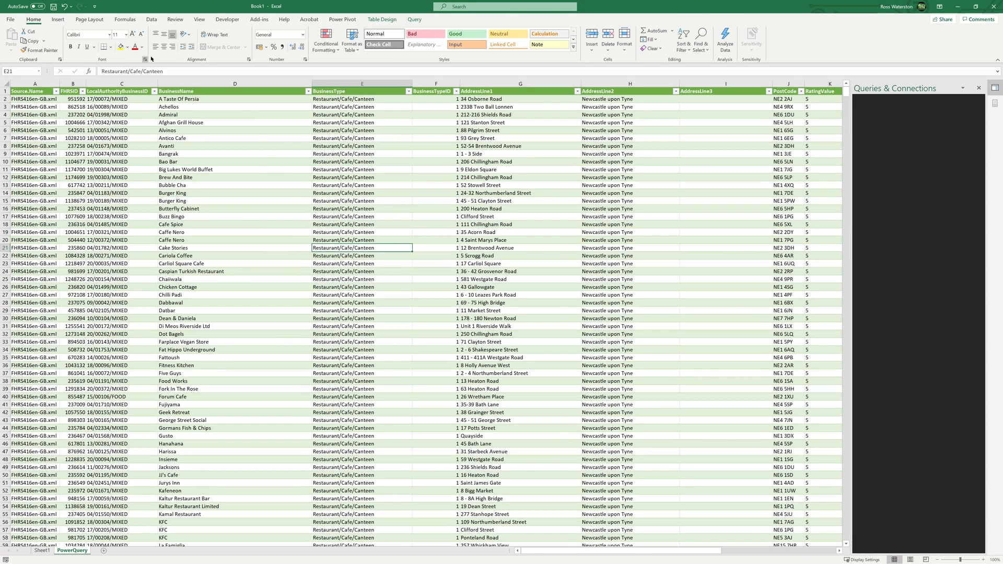
{"action": "left_click", "coordinate": [393, 20]}
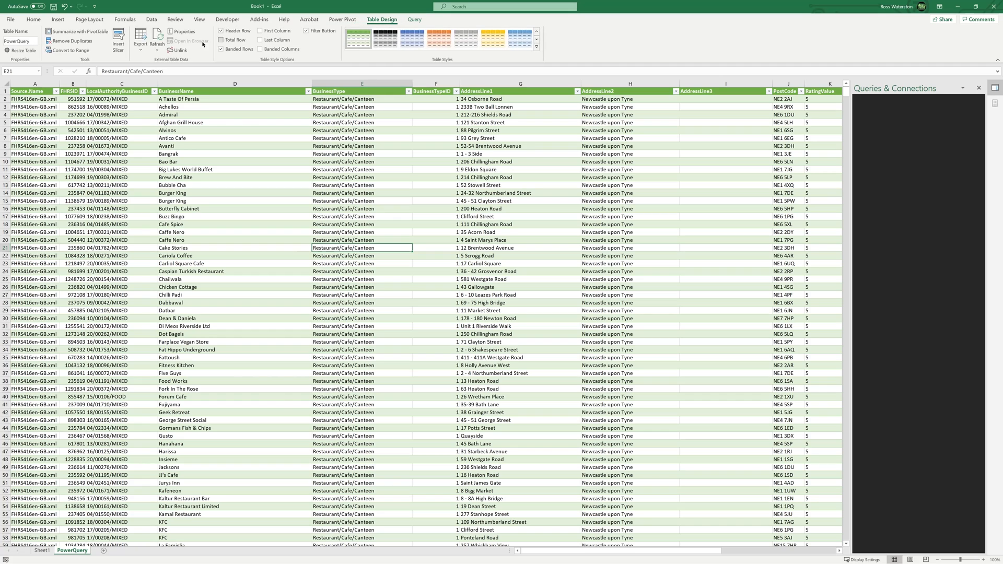
{"action": "left_click", "coordinate": [79, 33]}
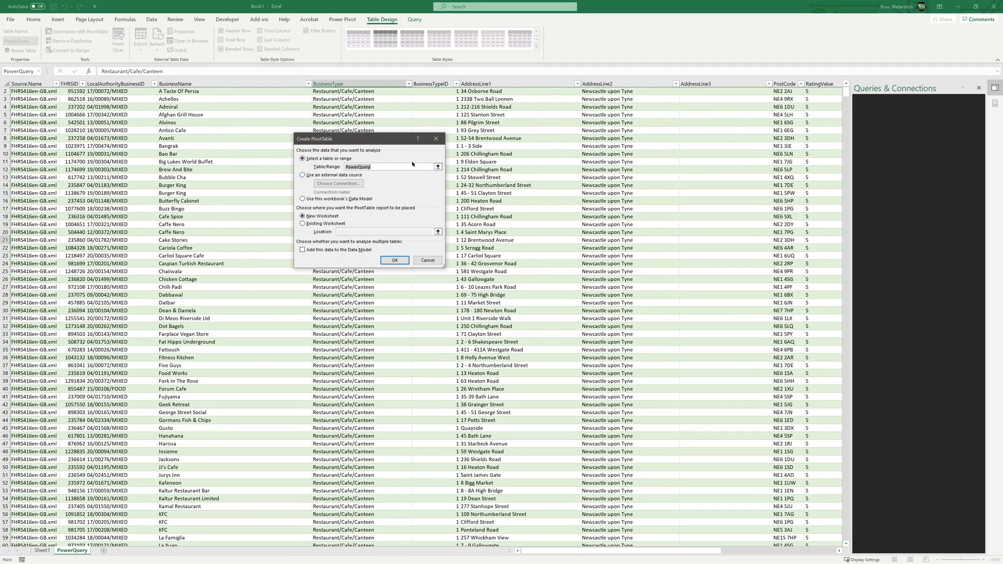
{"action": "left_click", "coordinate": [394, 260]}
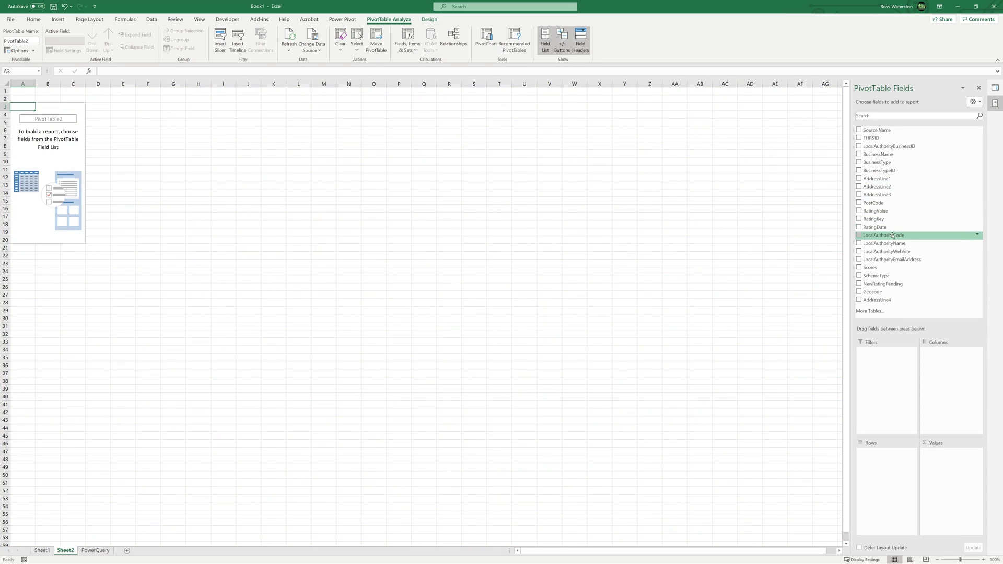
{"action": "left_click_drag", "start_coordinate": [887, 211], "coordinate": [888, 453]}
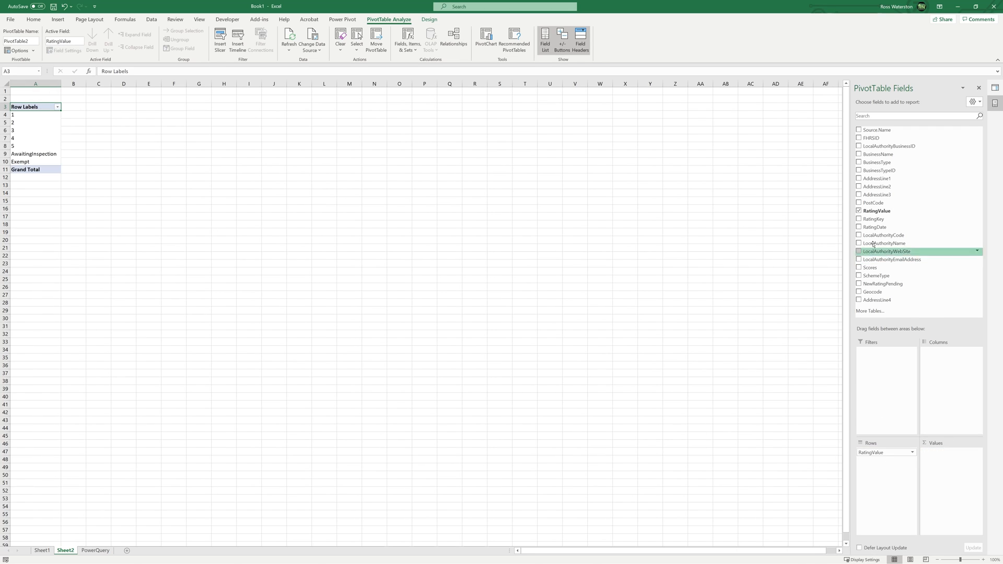
{"action": "left_click_drag", "start_coordinate": [872, 131], "coordinate": [948, 483]}
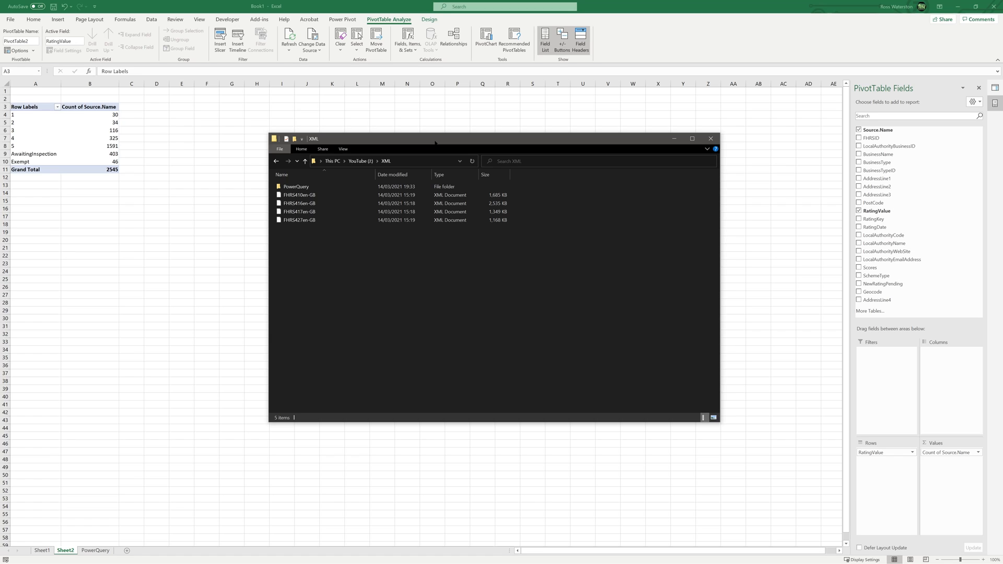
Step: In File Explorer, copy FHRS427en-GB from the XML folder into its PowerQuery subfolder
{"action": "double_click", "coordinate": [315, 186]}
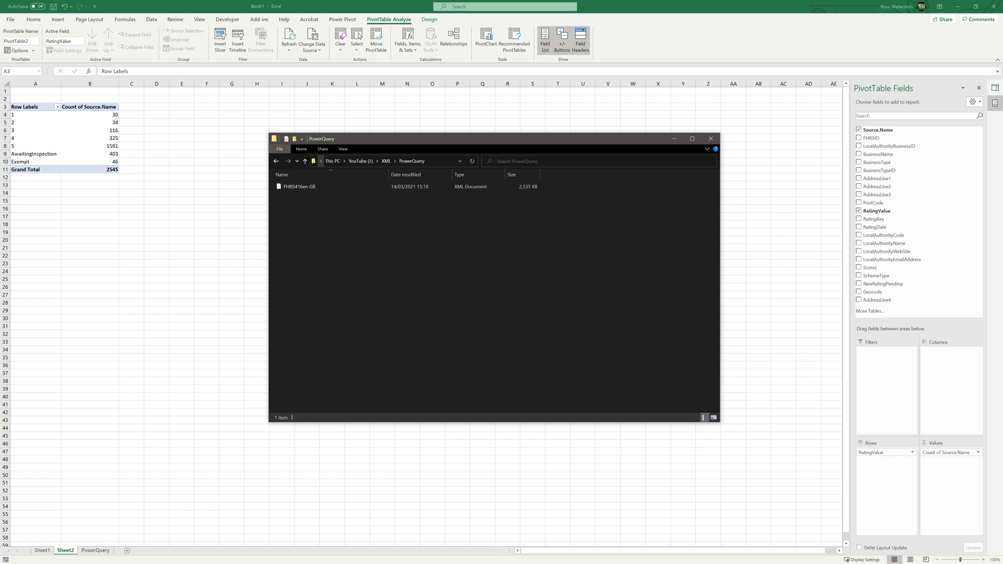
{"action": "left_click", "coordinate": [305, 161]}
{"action": "left_click_drag", "start_coordinate": [310, 247], "coordinate": [306, 221]}
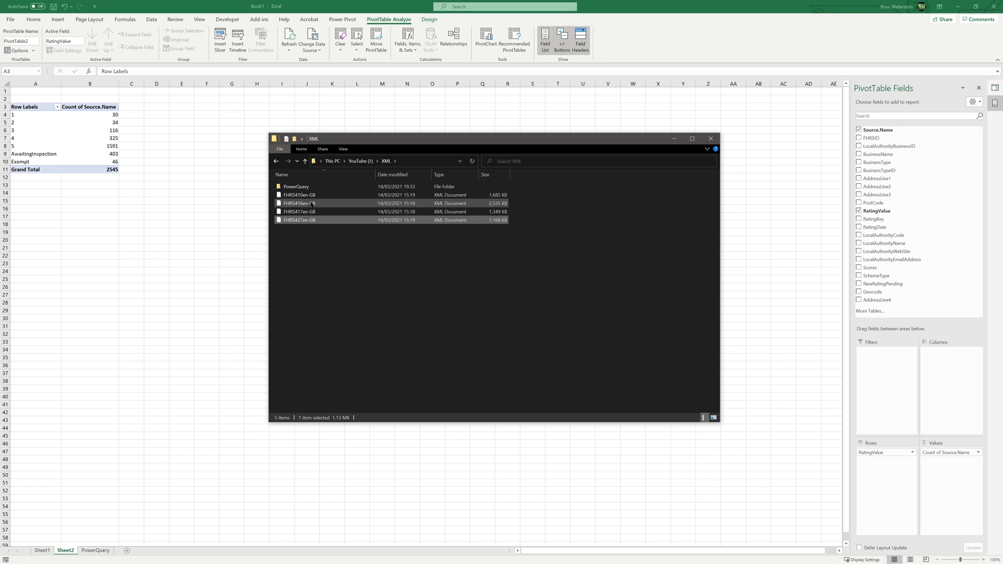
{"action": "left_click", "coordinate": [302, 187]}
{"action": "double_click", "coordinate": [302, 187]}
{"action": "key", "text": "ctrl+v"}
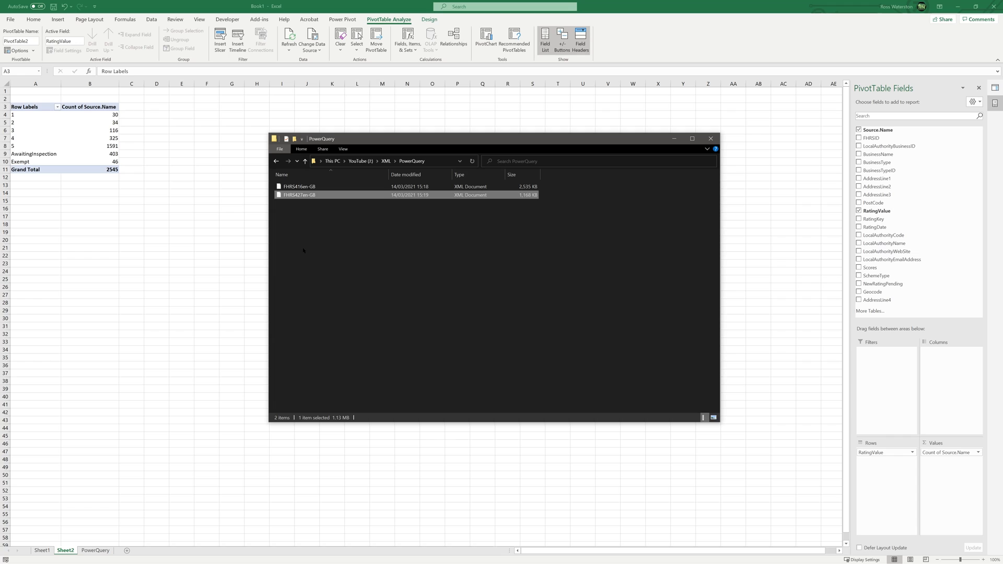
Step: Return to Excel, refresh all data in the workbook and go to the PivotTable on Sheet1
{"action": "left_click", "coordinate": [205, 256]}
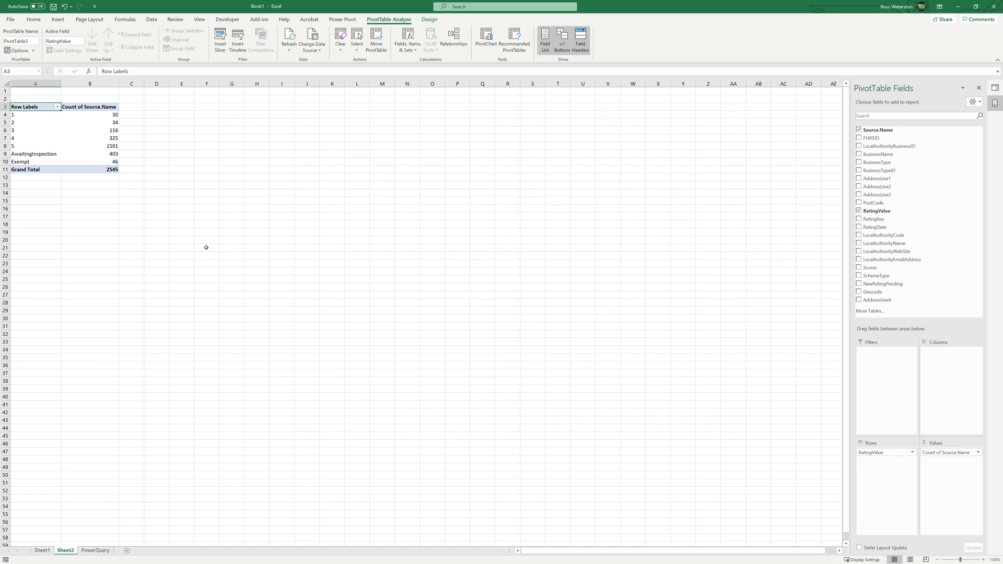
{"action": "left_click", "coordinate": [289, 51]}
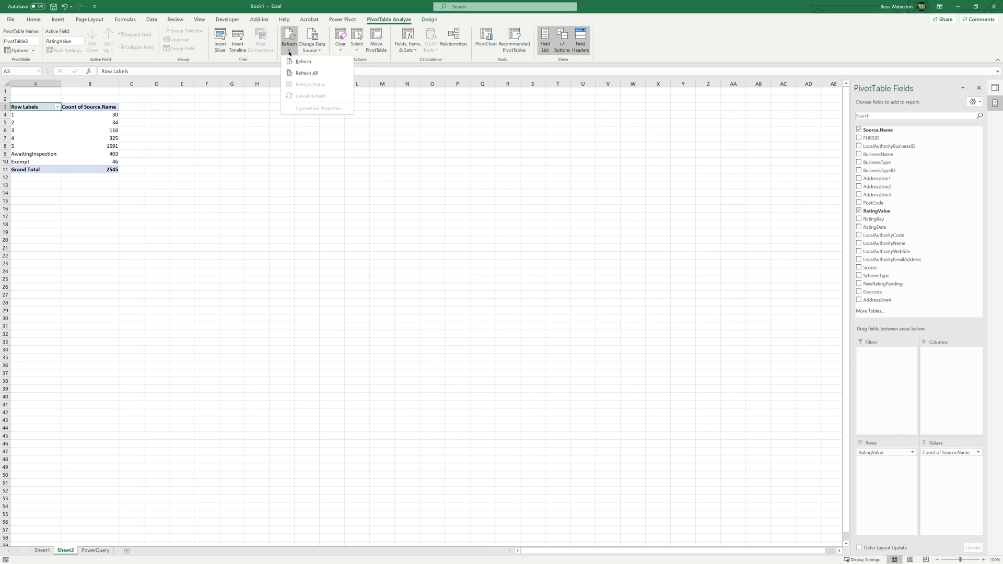
{"action": "left_click", "coordinate": [299, 74]}
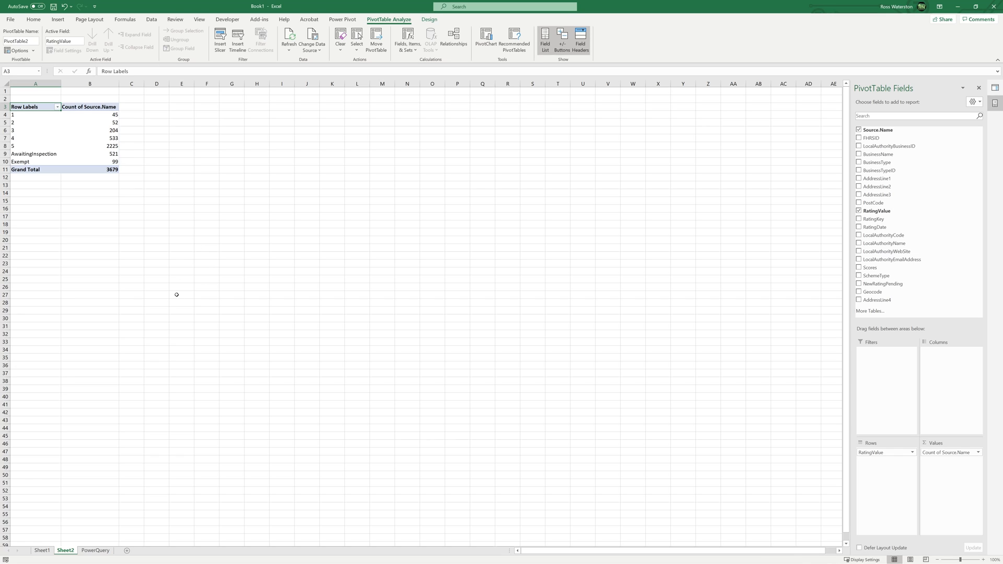
{"action": "left_click", "coordinate": [44, 551]}
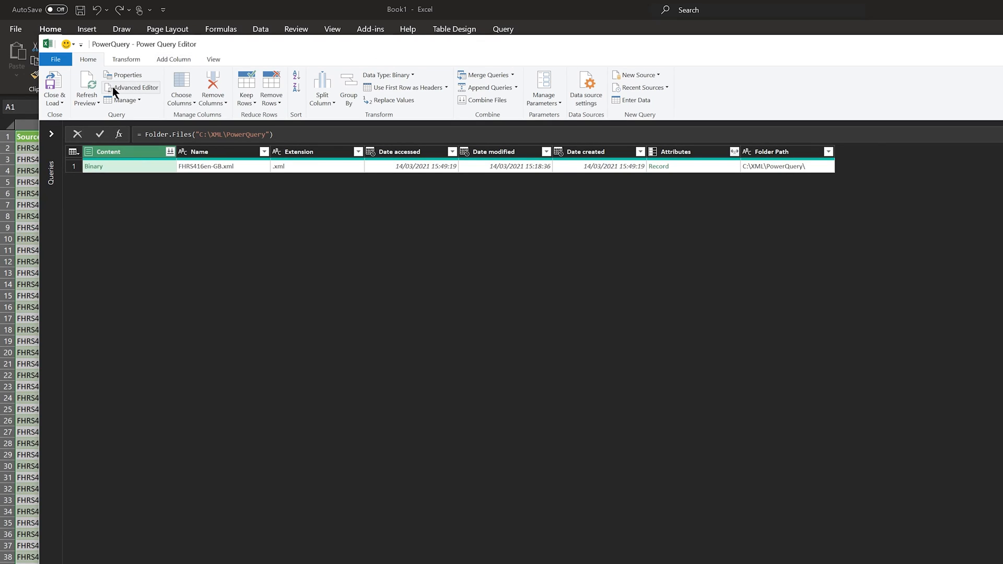
Step: Refresh the folder query's preview and examine the file date columns
{"action": "left_click", "coordinate": [88, 82]}
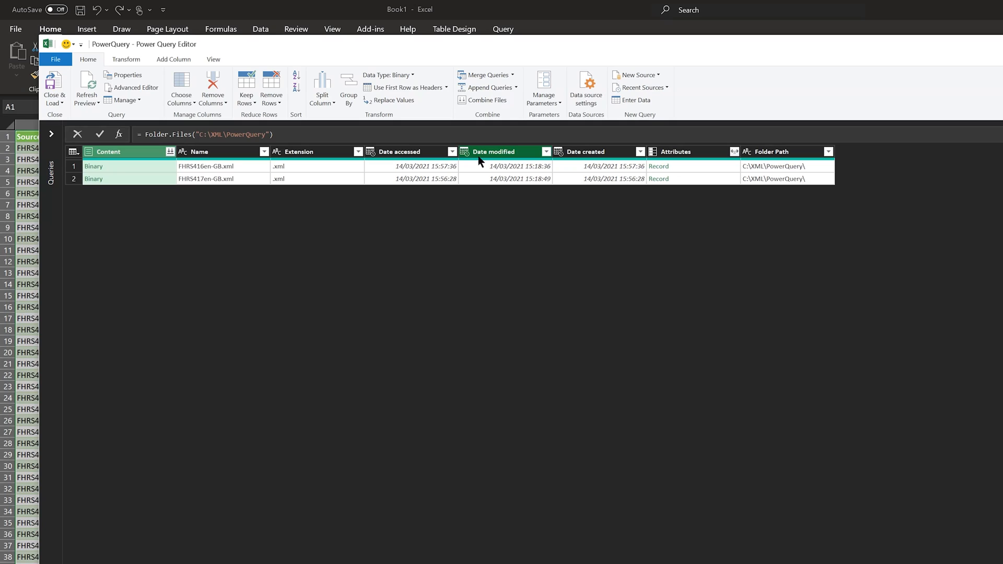
{"action": "left_click", "coordinate": [525, 157], "text": "ctrl"}
{"action": "left_click", "coordinate": [559, 157], "text": "ctrl"}
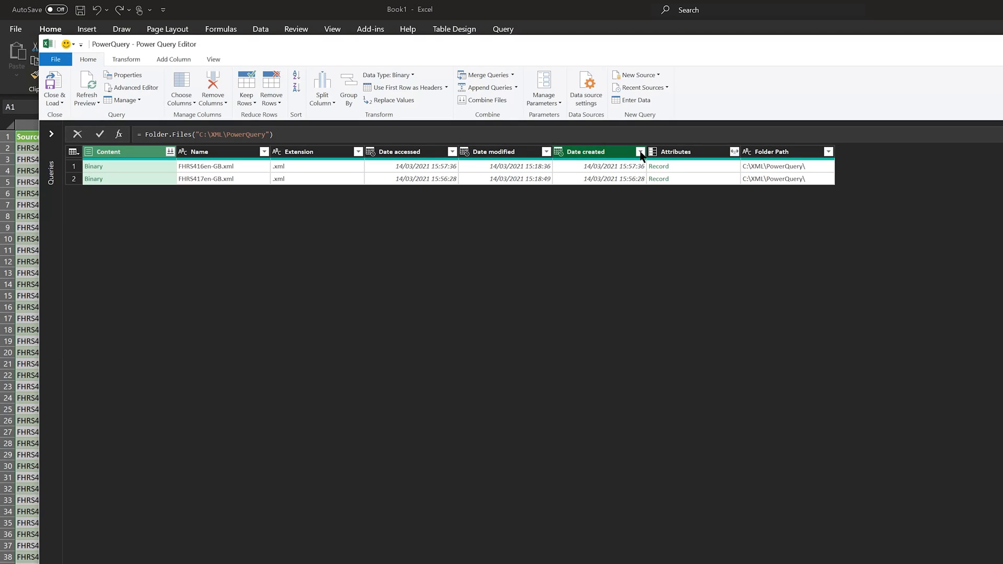
Step: Filter the folder query's Date created column to the latest date as an inserted step, and load the query back to the workbook
{"action": "left_click", "coordinate": [640, 152]}
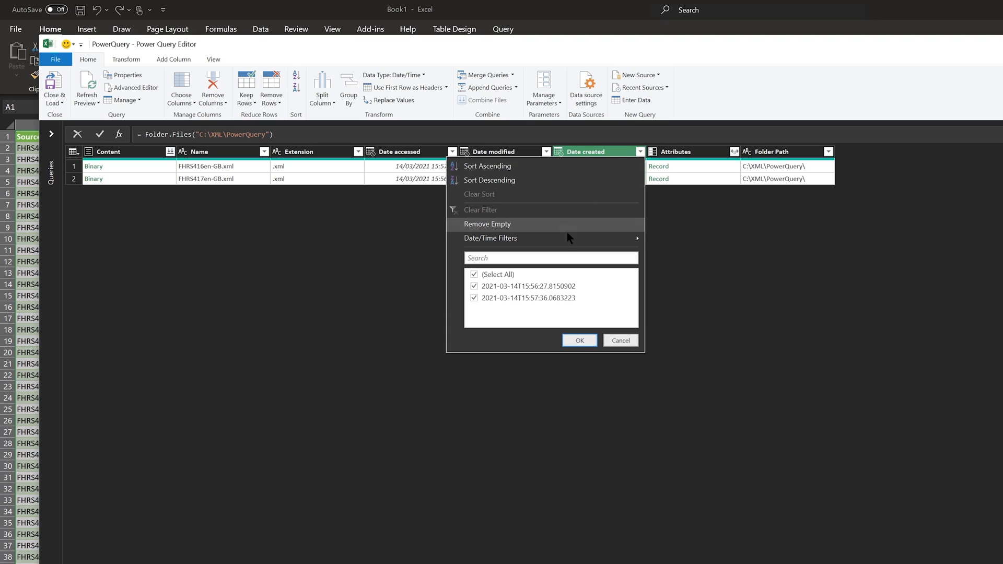
{"action": "mouse_move", "coordinate": [564, 238]}
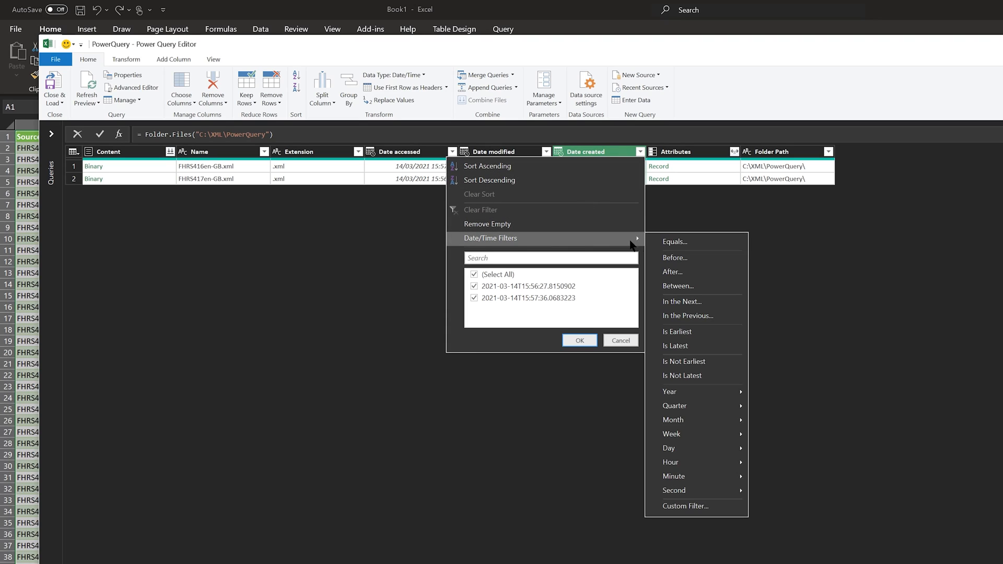
{"action": "left_click", "coordinate": [691, 346]}
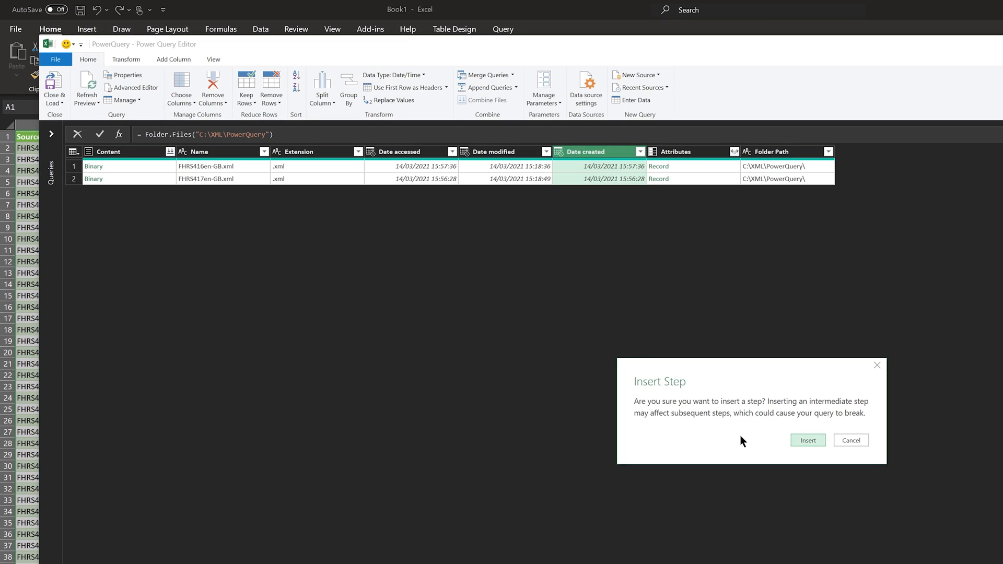
{"action": "left_click", "coordinate": [799, 443]}
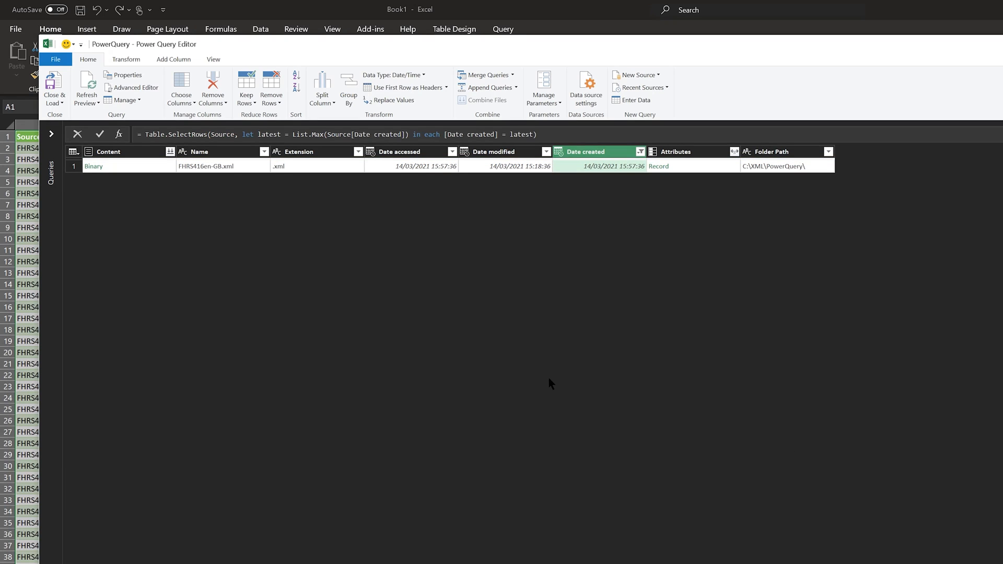
{"action": "left_click", "coordinate": [64, 96]}
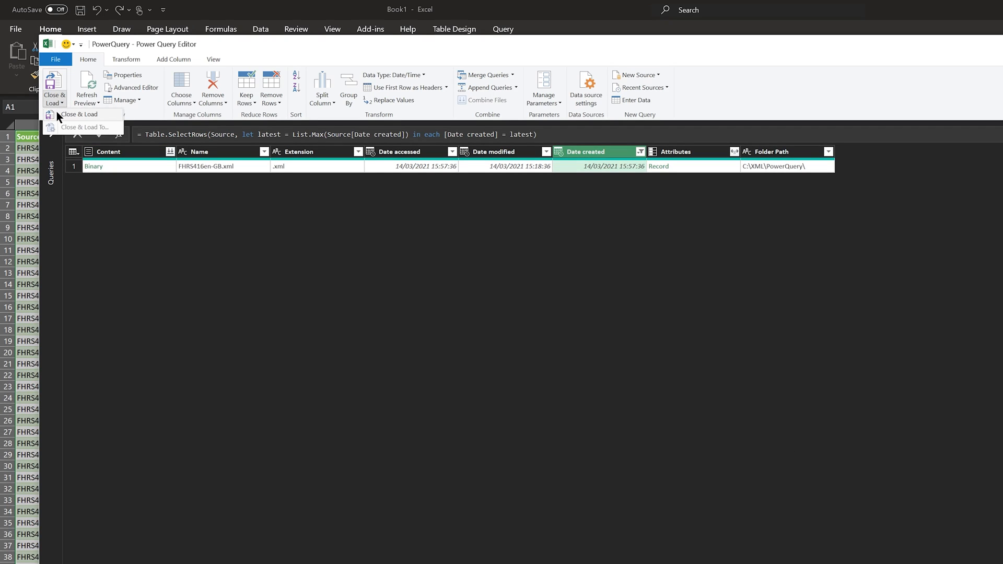
{"action": "left_click", "coordinate": [55, 112]}
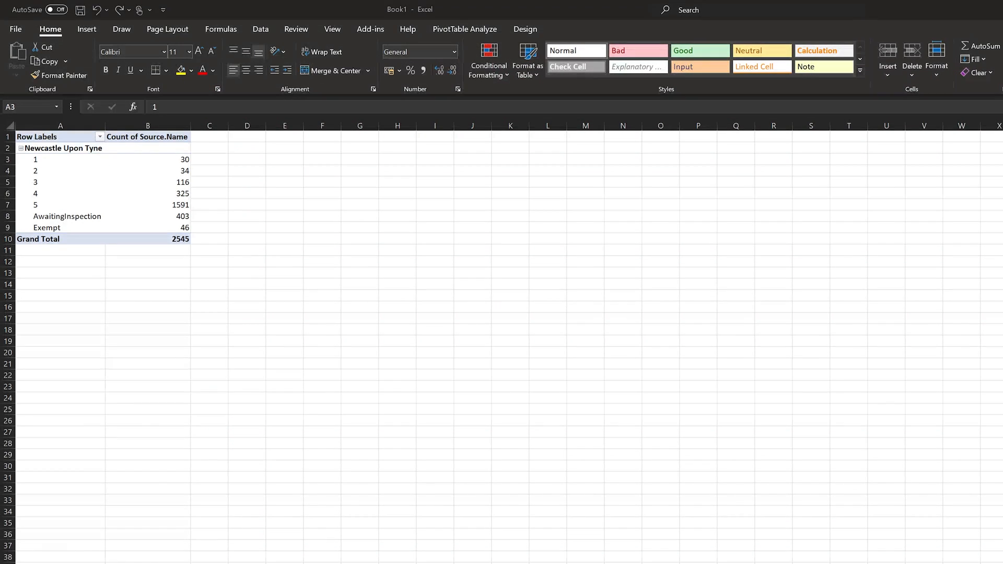
Step: In File Explorer, go up to the XML folder, select FHRS417en-GB and go up to Local Disk (C:)
{"action": "left_click", "coordinate": [350, 481]}
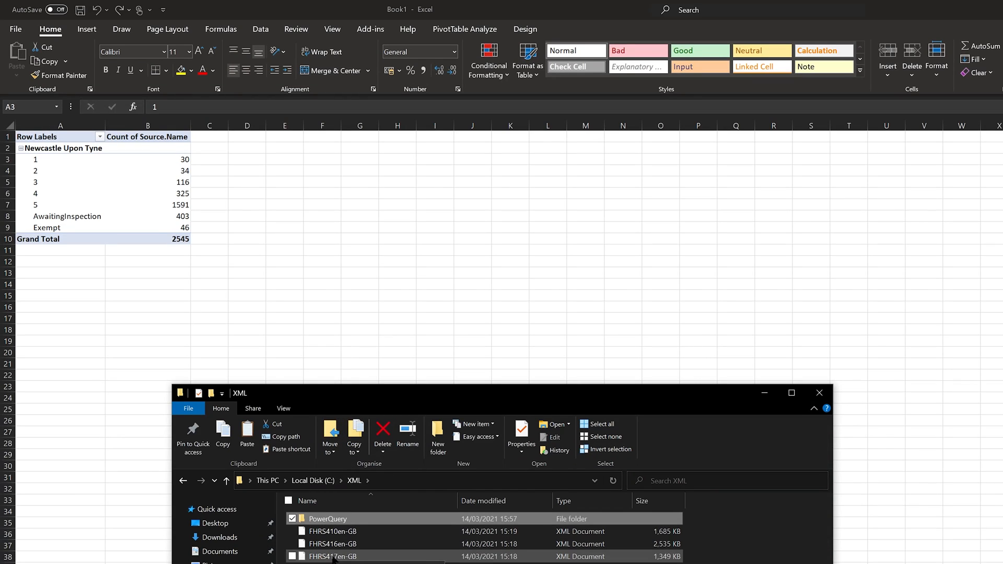
{"action": "left_click", "coordinate": [333, 557]}
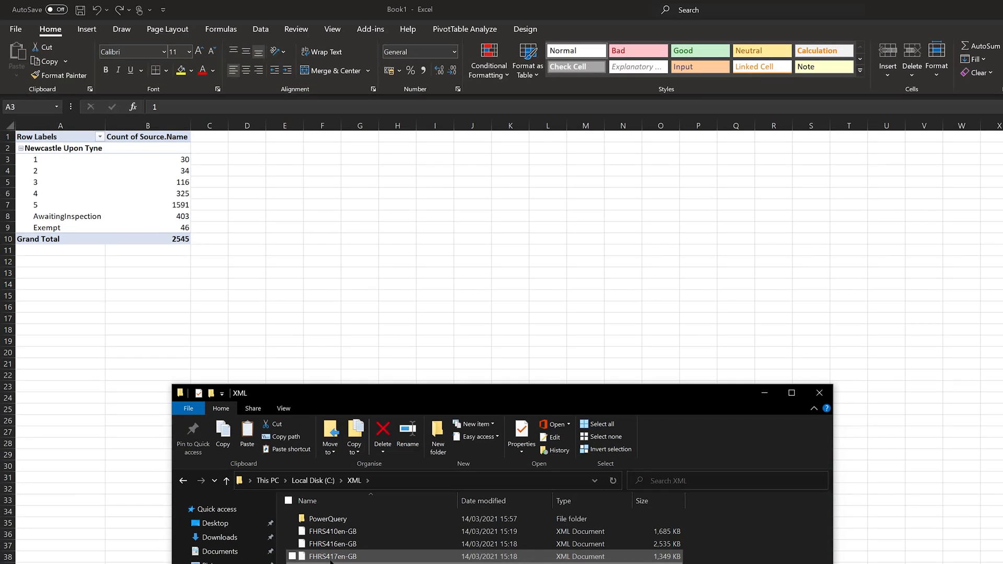
{"action": "left_click", "coordinate": [314, 481]}
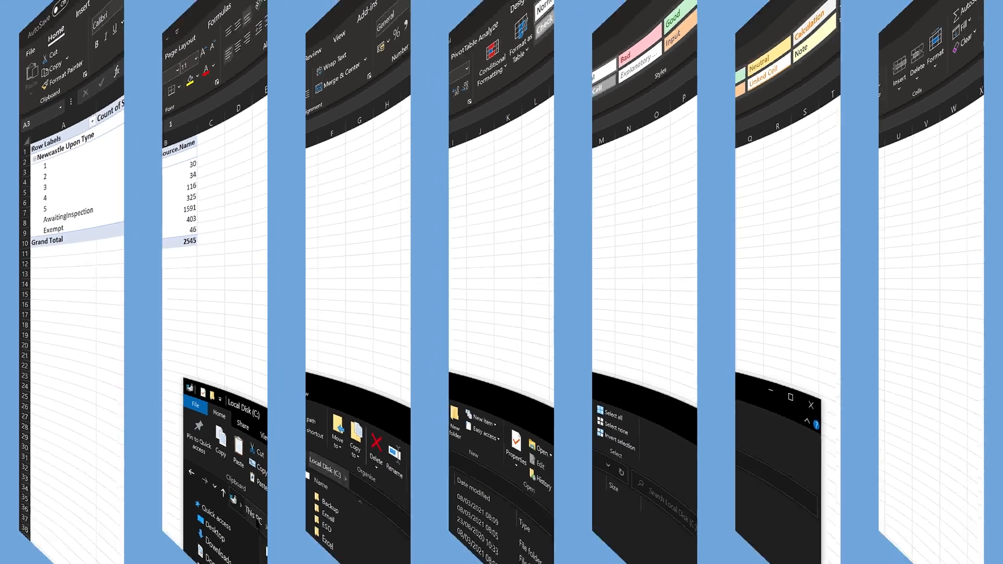